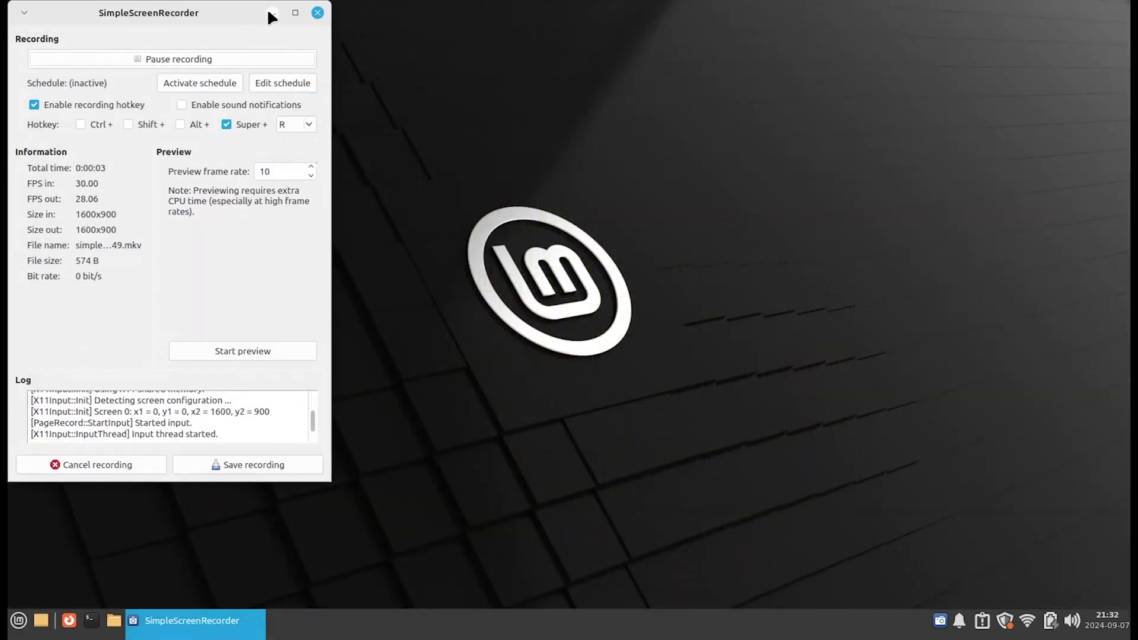
Search 'info' in Software Manager, install Hardinfo with its extra package, and launch it
left_click(268, 12)
type("hard")
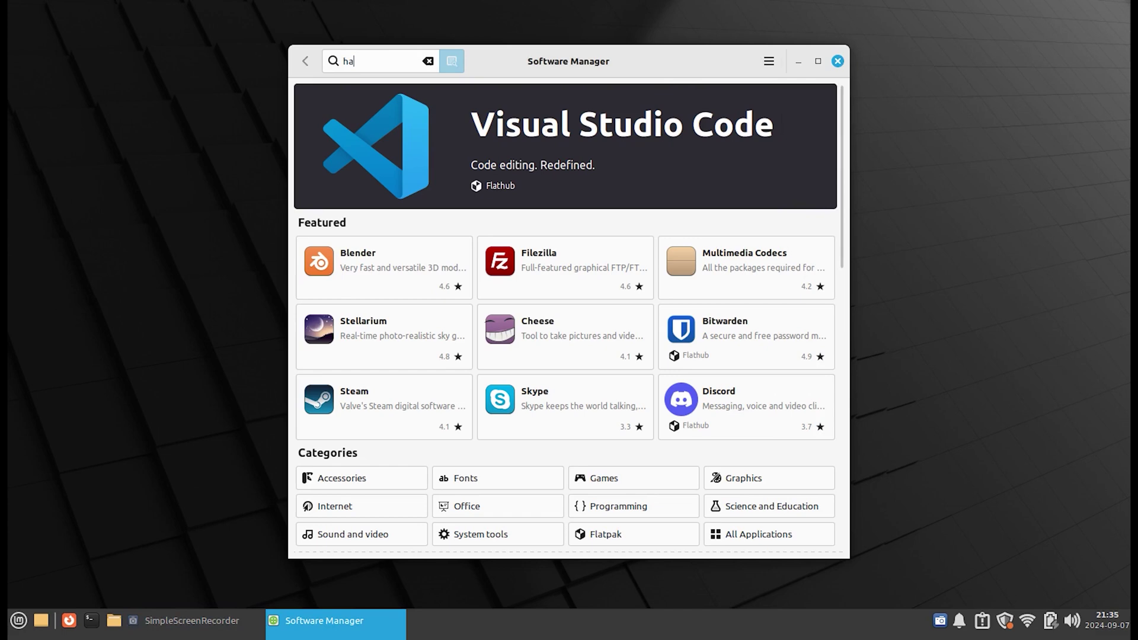
type("info")
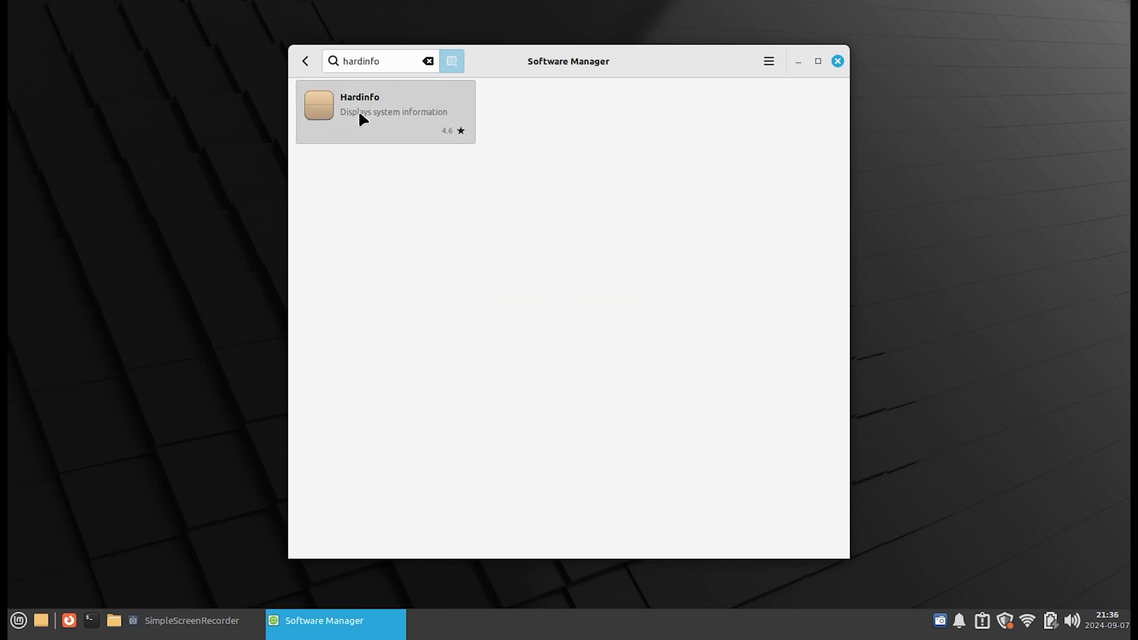
left_click(360, 113)
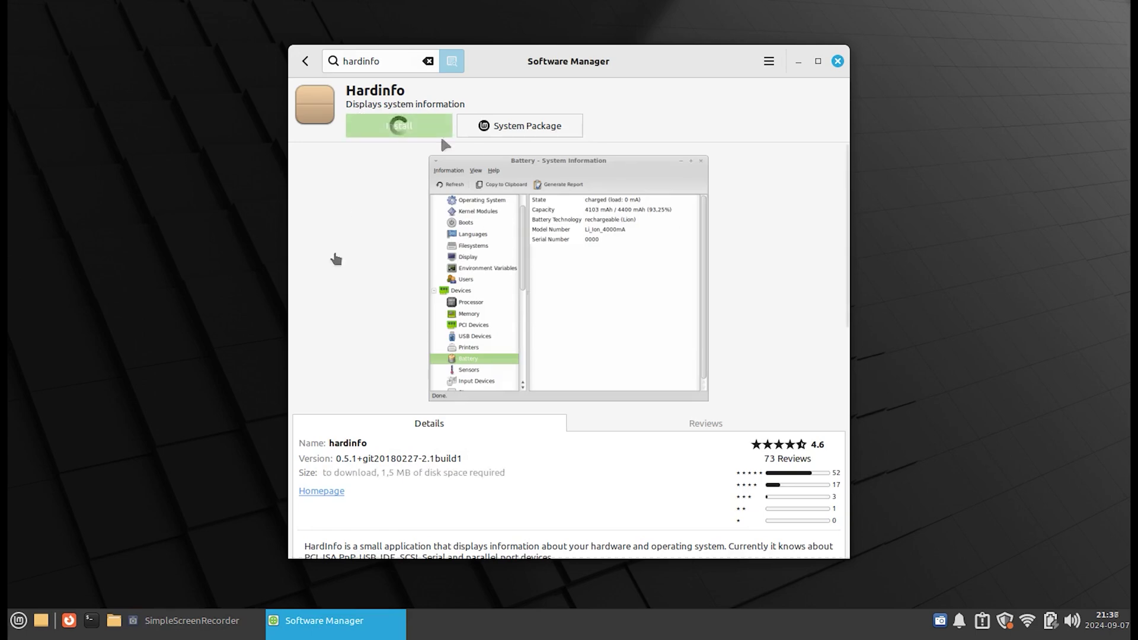
left_click(400, 128)
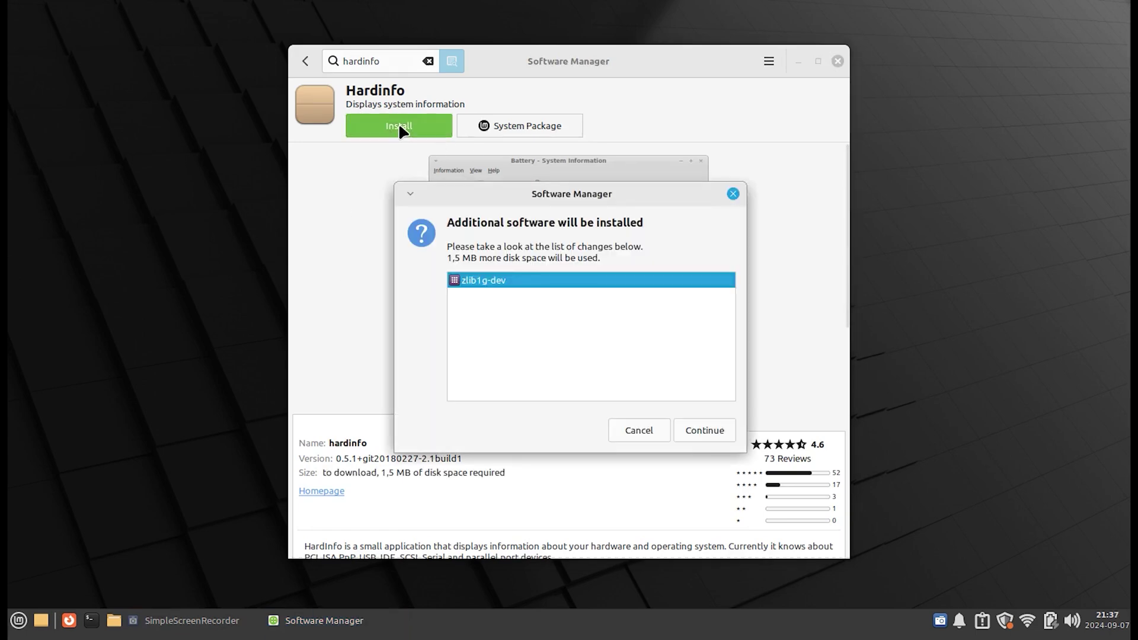
left_click(698, 430)
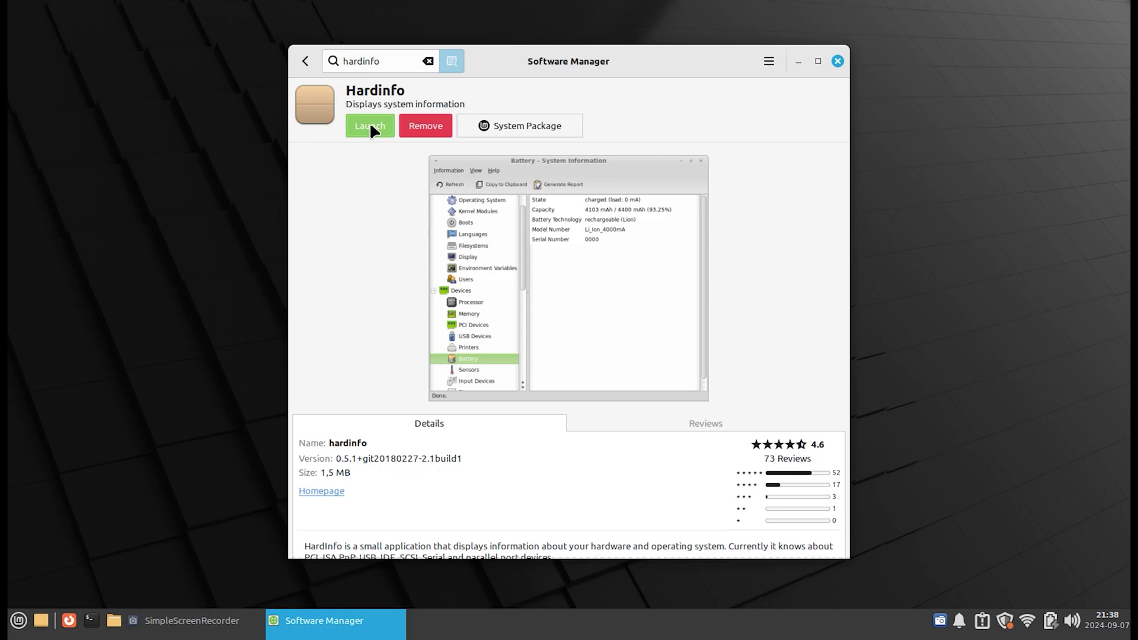
left_click(371, 127)
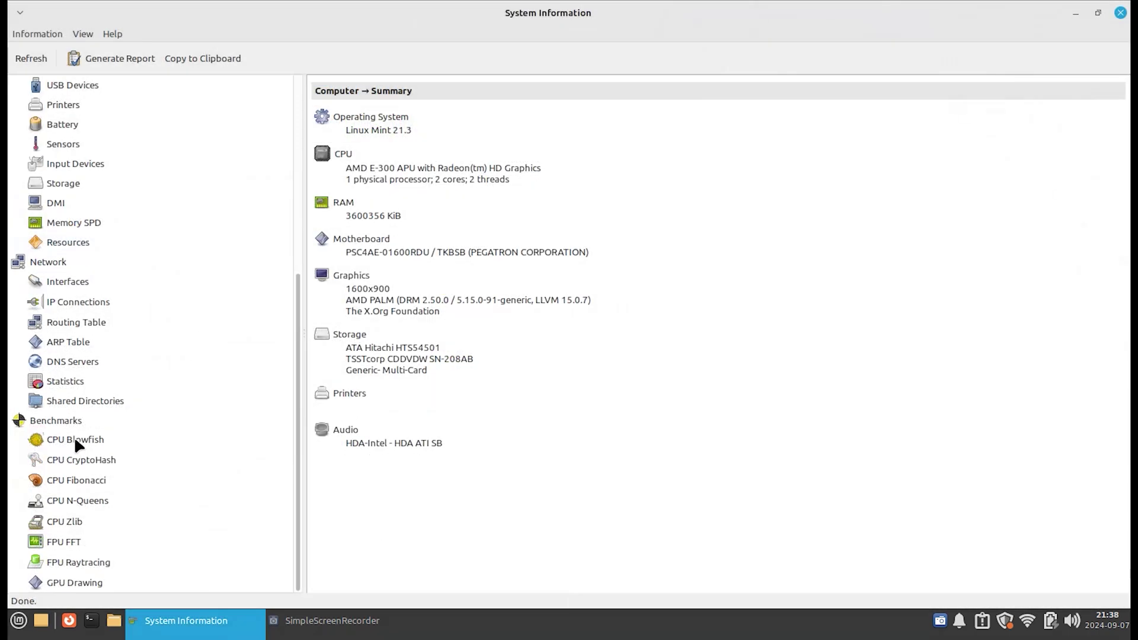
Run the CPU Blowfish benchmark, which takes 29.38 seconds on this laptop
left_click(73, 439)
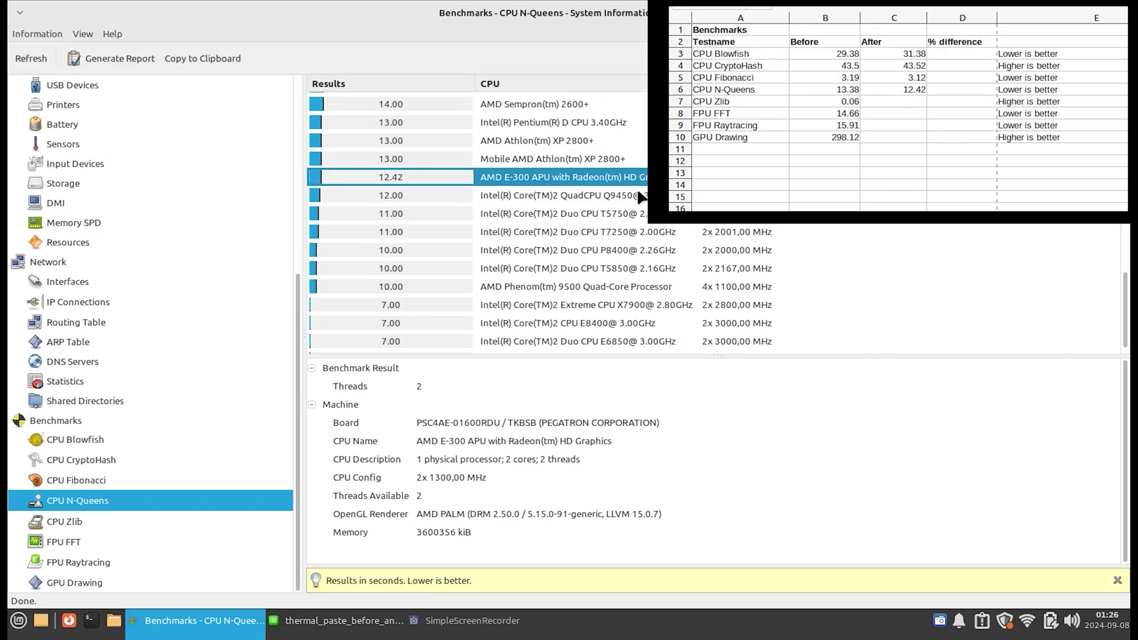
Show the after-repaste CPU Zlib (0.06), FPU FFT (14.89) and FPU Raytracing results
left_click(74, 524)
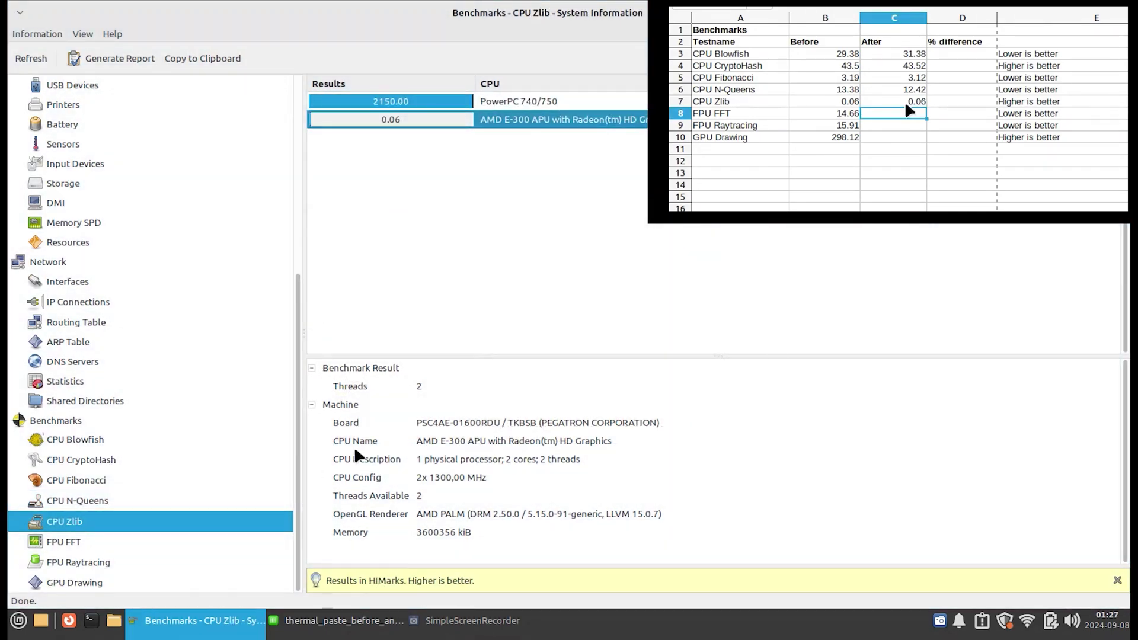
key("Down")
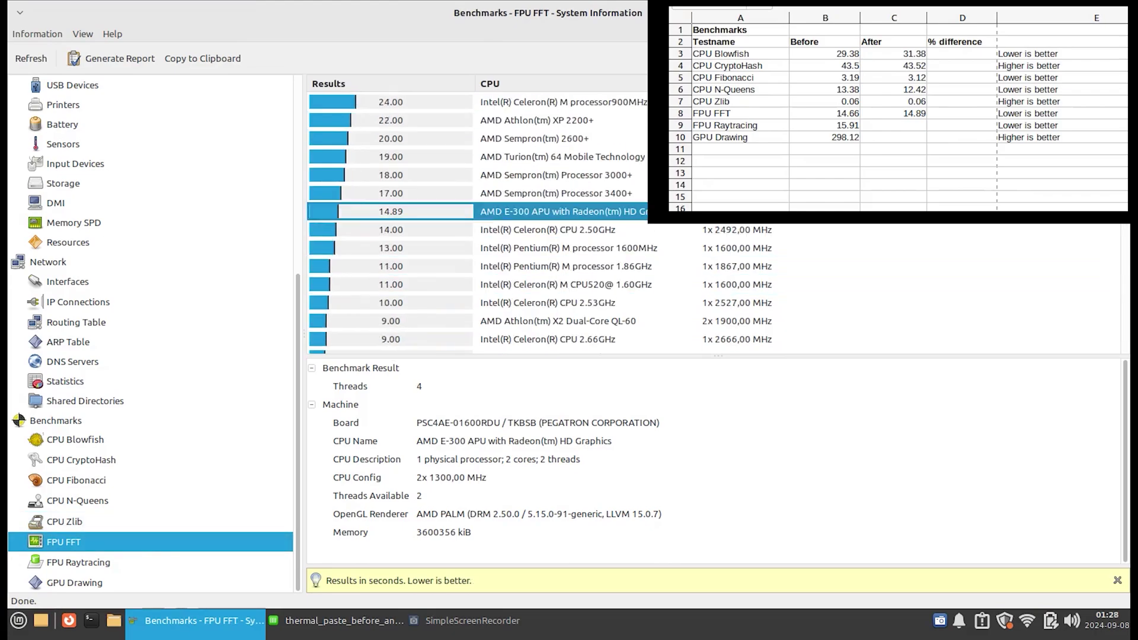
key("Down")
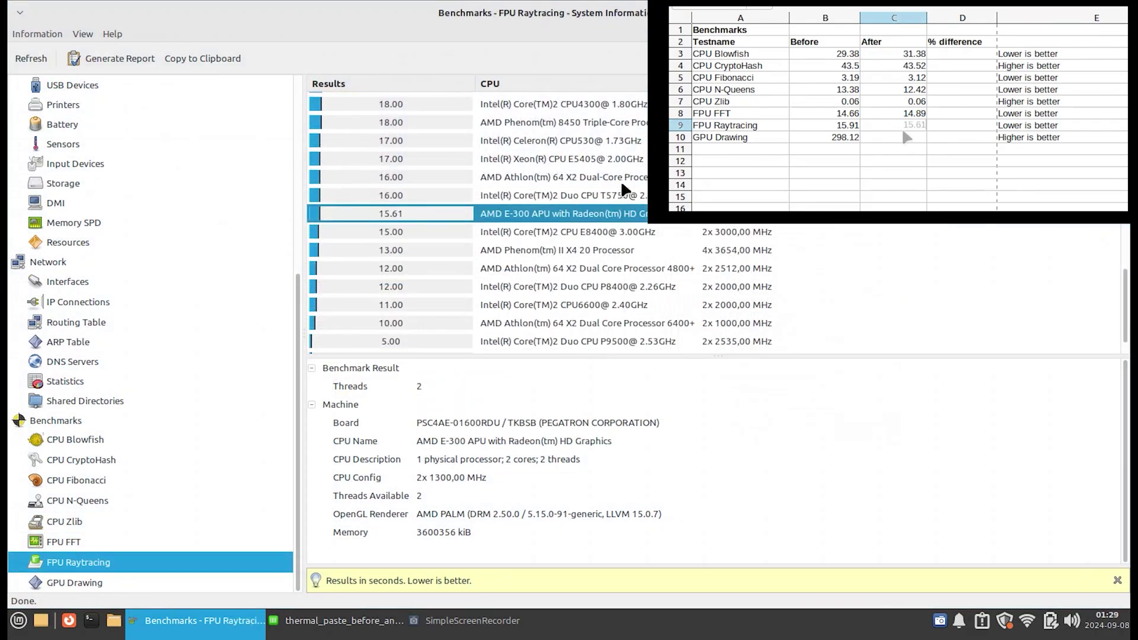
Start the GPU Drawing benchmark in Hardinfo
key("Down")
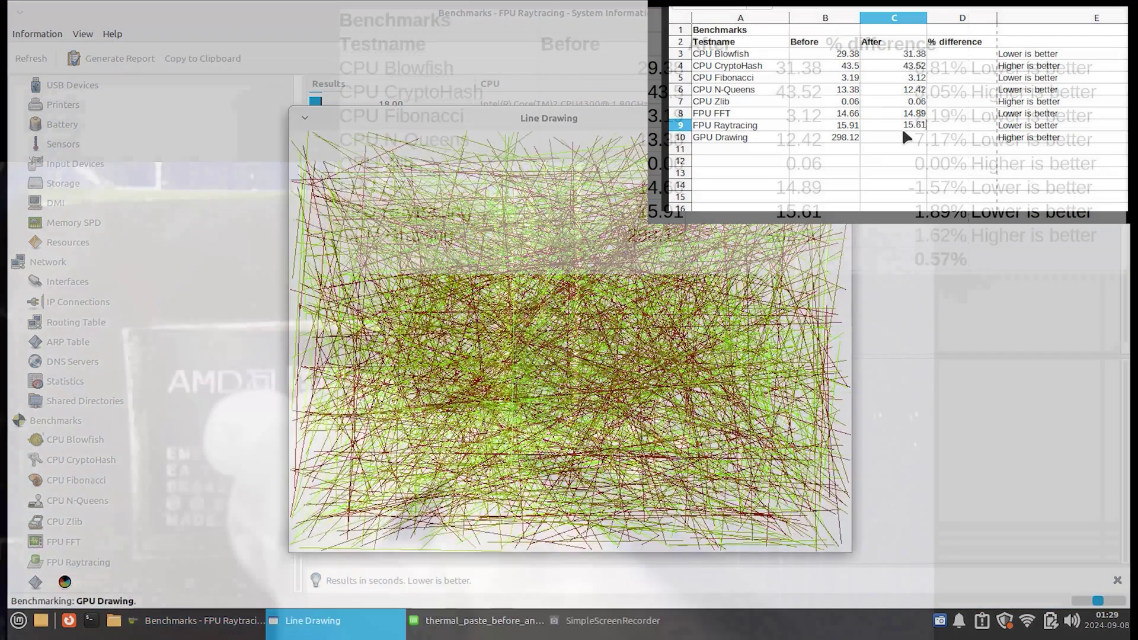